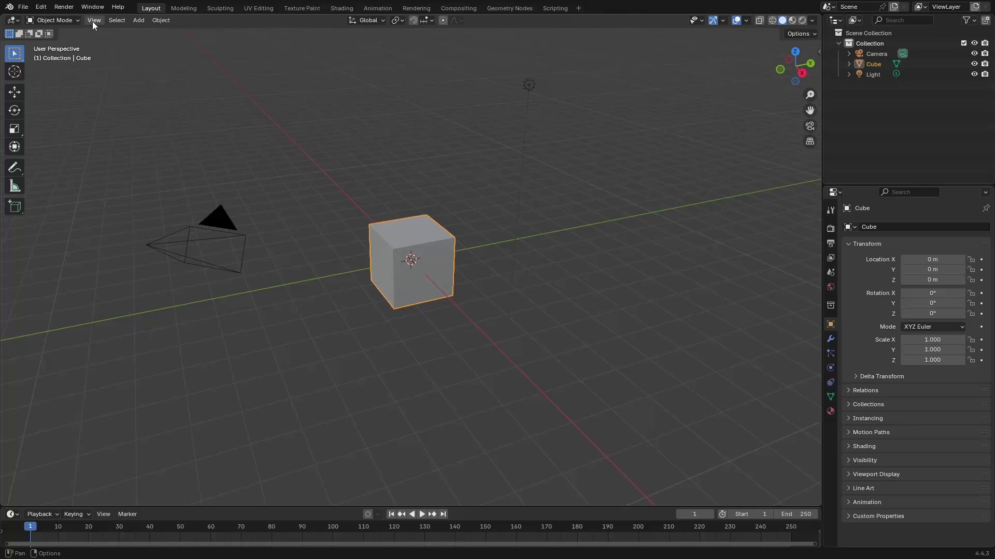
Step: Install the TerrainMixer.zip extension from disk via Preferences' Get Extensions page
{"action": "left_click", "coordinate": [41, 7]}
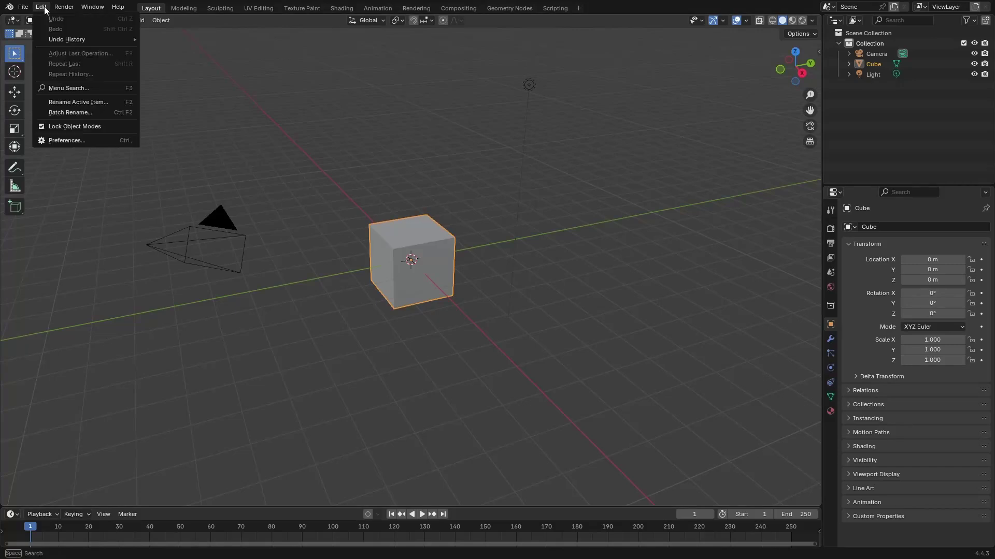
{"action": "left_click", "coordinate": [79, 138]}
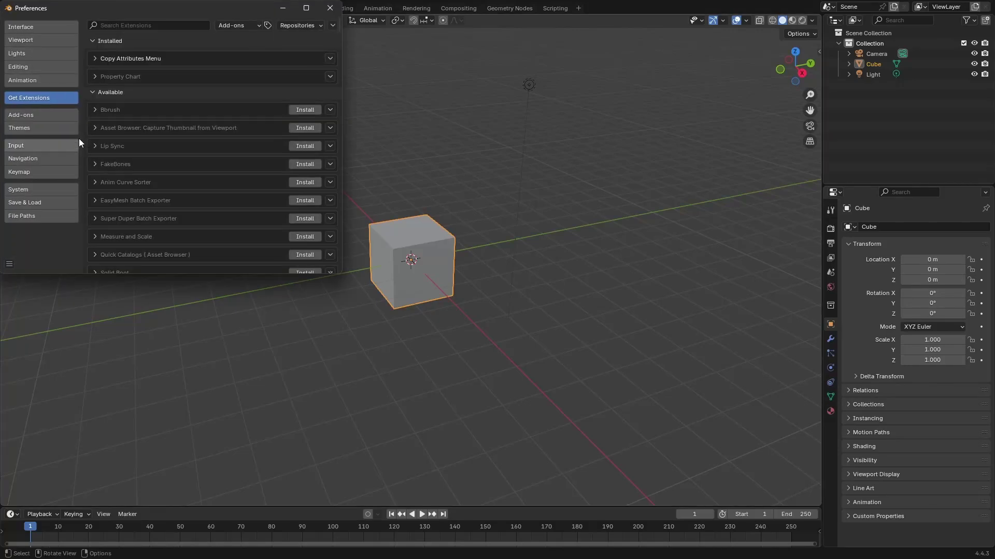
{"action": "left_click", "coordinate": [332, 25]}
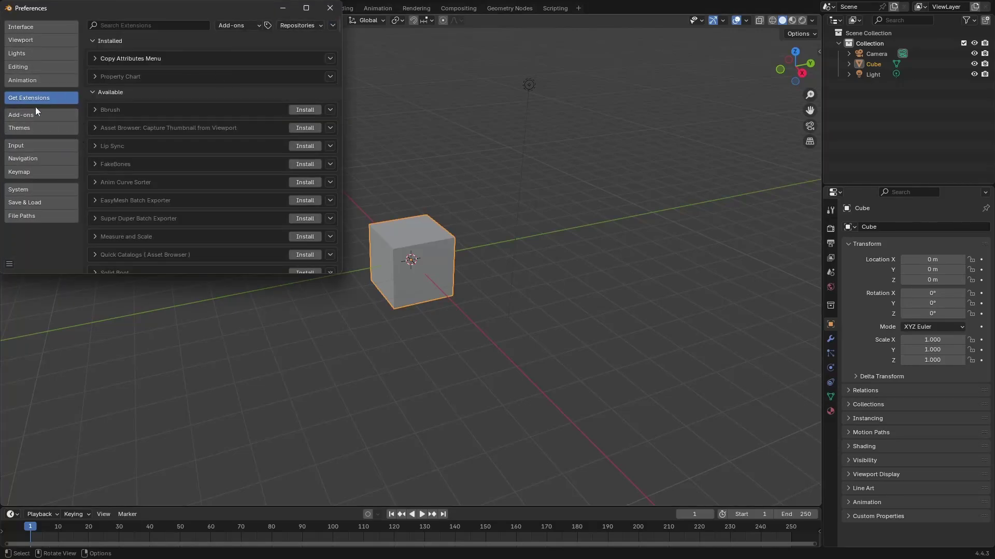
{"action": "left_click", "coordinate": [332, 25]}
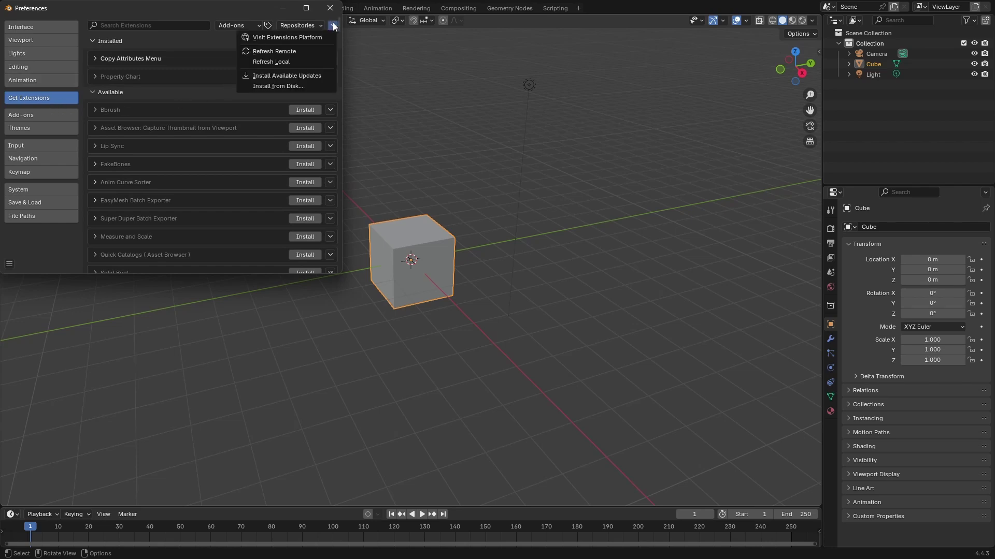
{"action": "left_click", "coordinate": [299, 85]}
{"action": "left_click", "coordinate": [49, 280]}
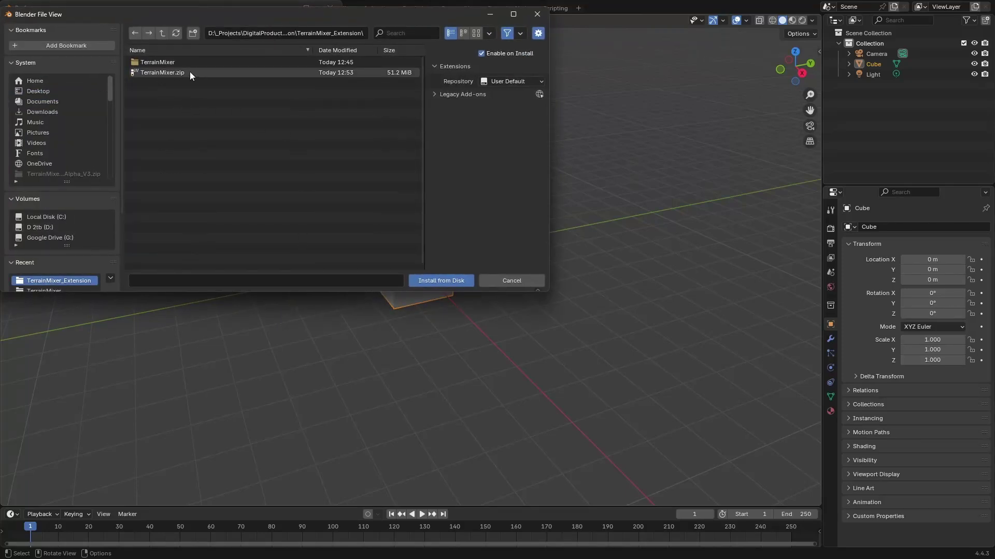
{"action": "left_click", "coordinate": [163, 70]}
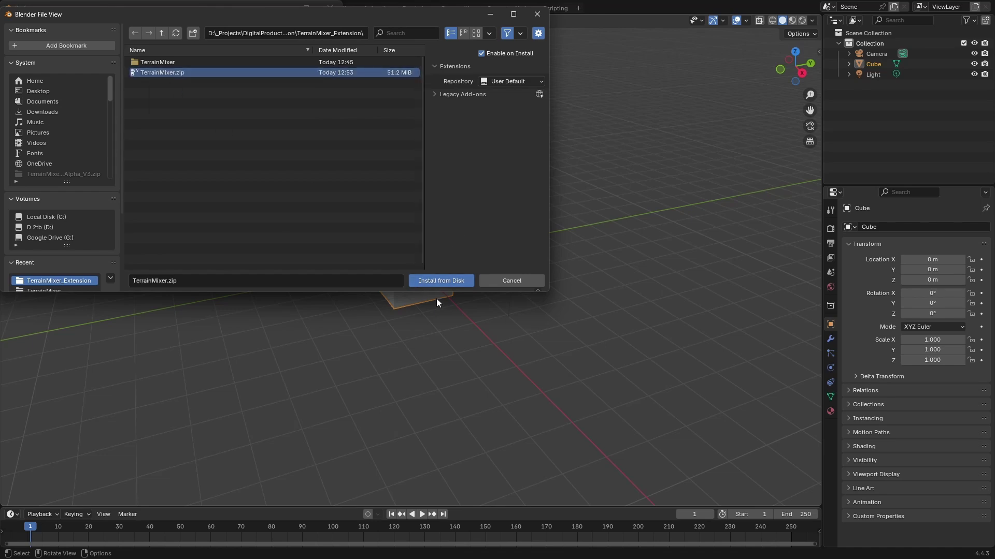
{"action": "left_click", "coordinate": [441, 281]}
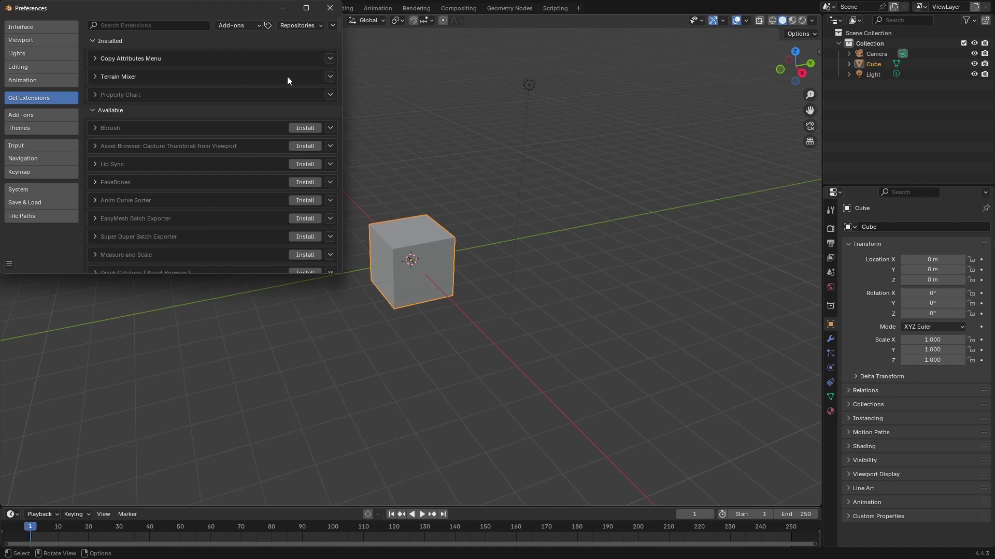
{"action": "left_click", "coordinate": [92, 77]}
{"action": "left_click", "coordinate": [93, 77]}
Step: Close Preferences and show the Terrain Mixer tab in the viewport's N sidebar
{"action": "left_click", "coordinate": [329, 8]}
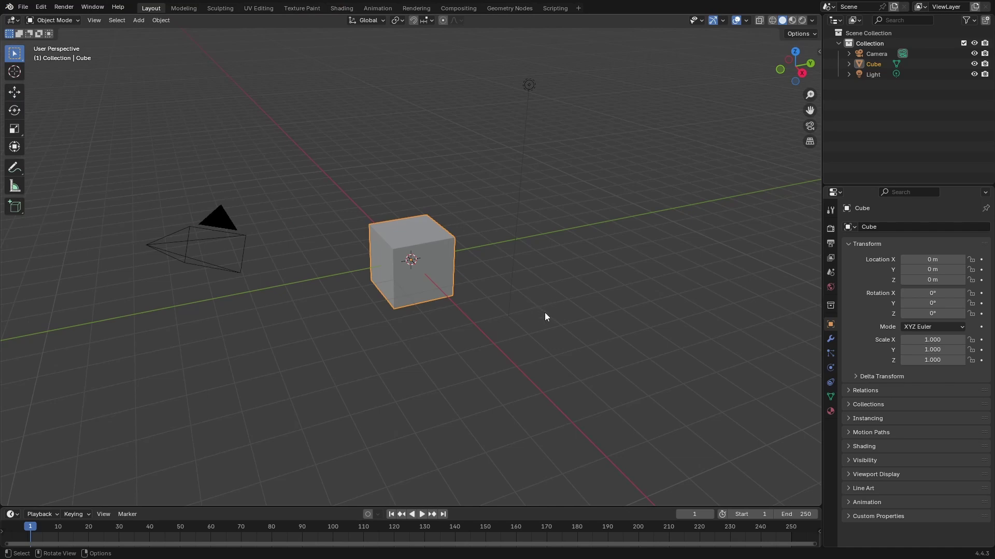
{"action": "key", "text": "n"}
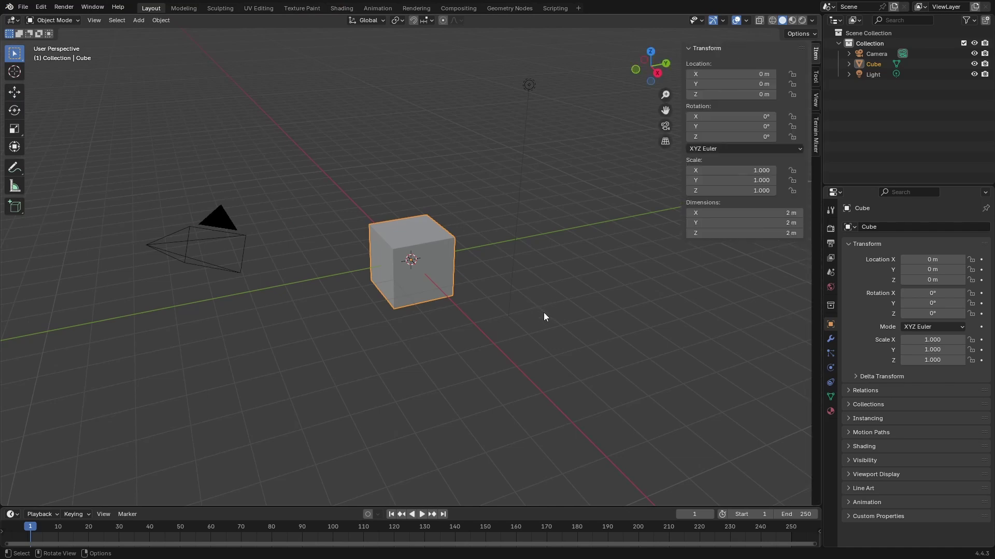
{"action": "left_click", "coordinate": [814, 142]}
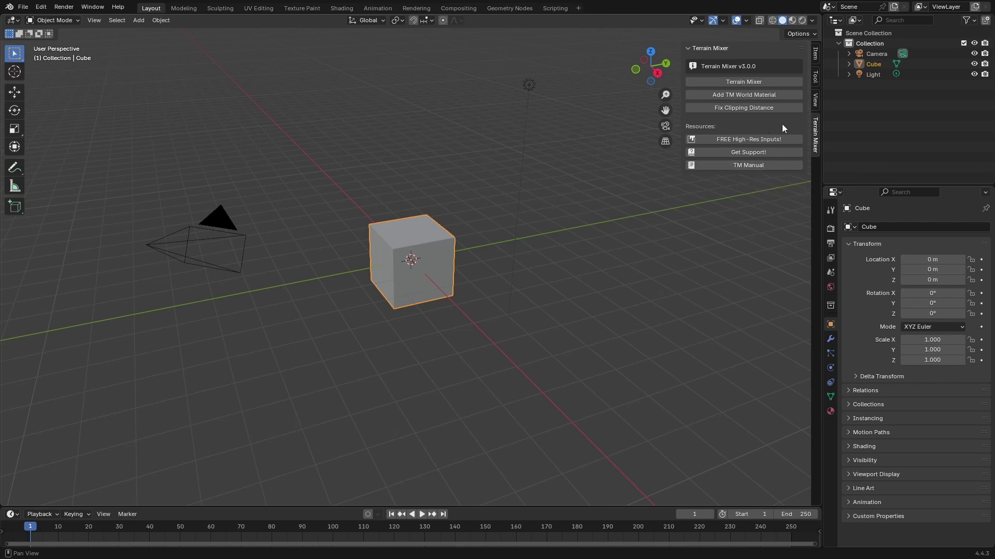
Step: Switch the viewport to Rendered shading and add the TM world material
{"action": "left_click", "coordinate": [802, 20]}
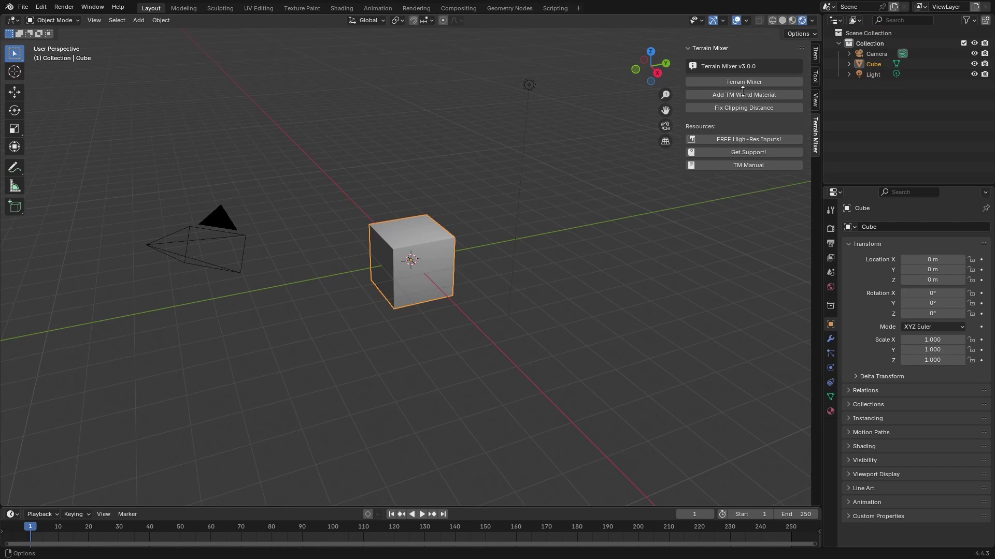
{"action": "left_click", "coordinate": [777, 97]}
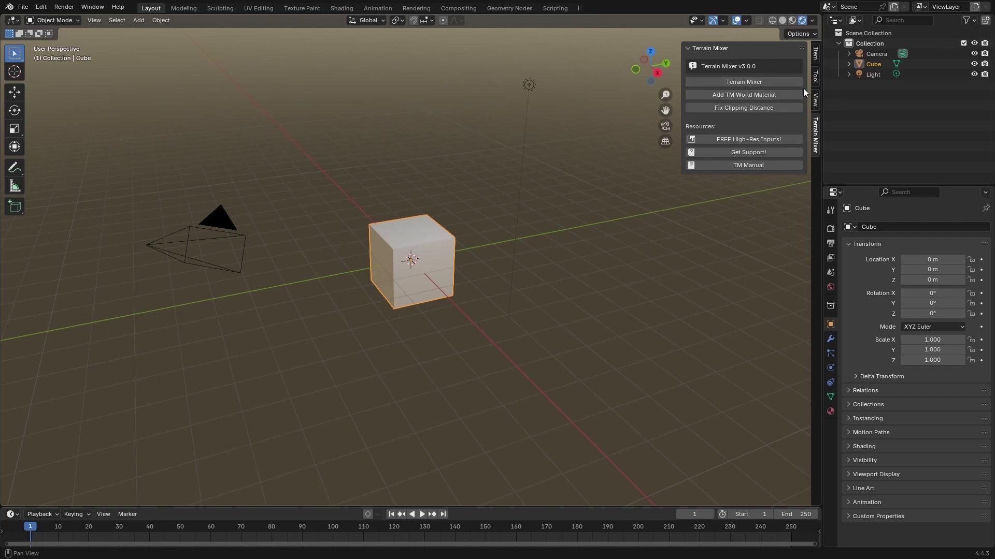
Step: Load the Terrain Mixer terrain setup and set the Cycles render device to GPU Compute
{"action": "left_click", "coordinate": [736, 86]}
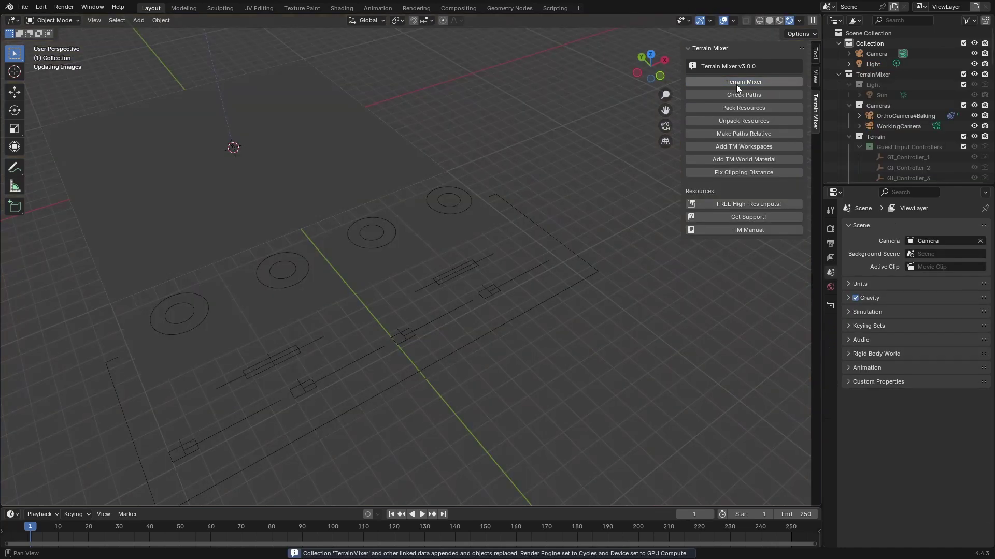
{"action": "left_click", "coordinate": [831, 228]}
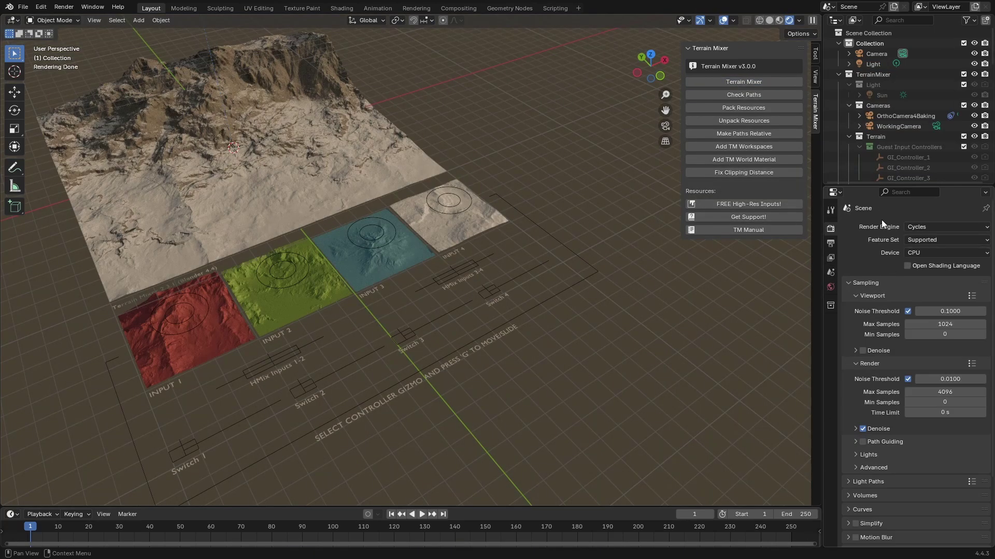
{"action": "left_click", "coordinate": [932, 254]}
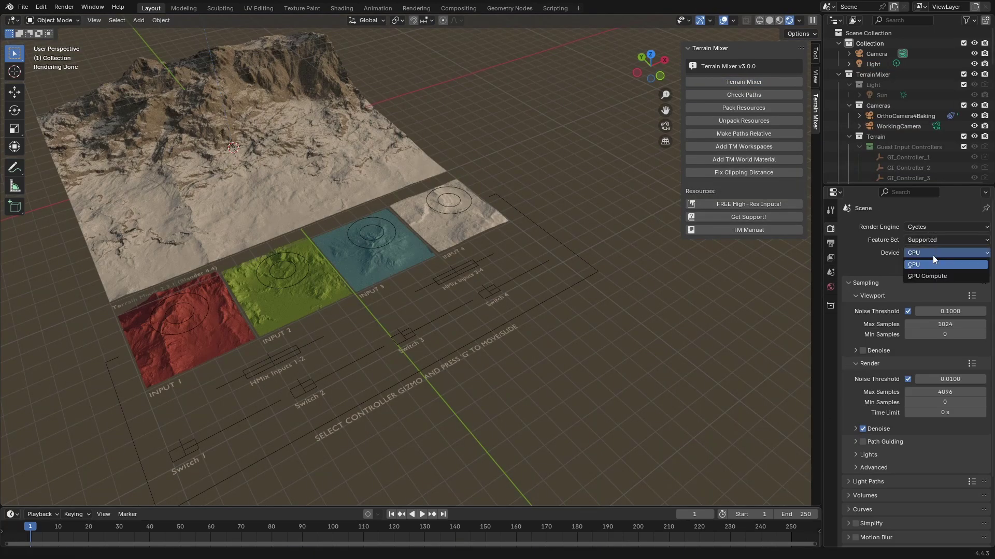
{"action": "left_click", "coordinate": [935, 277]}
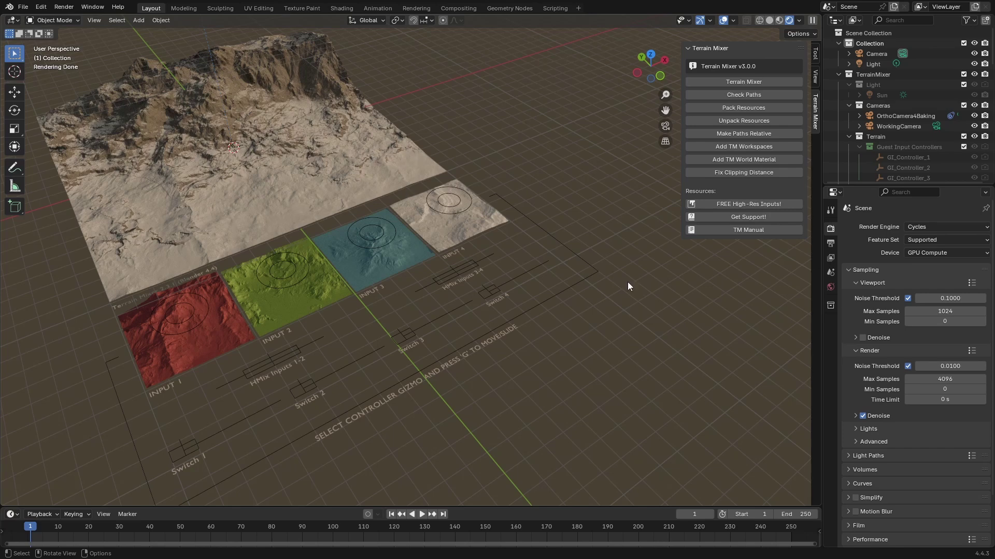
Step: Select the terrain plane and, in the Item tab, collapse Transform and expand Properties
{"action": "left_click", "coordinate": [372, 132]}
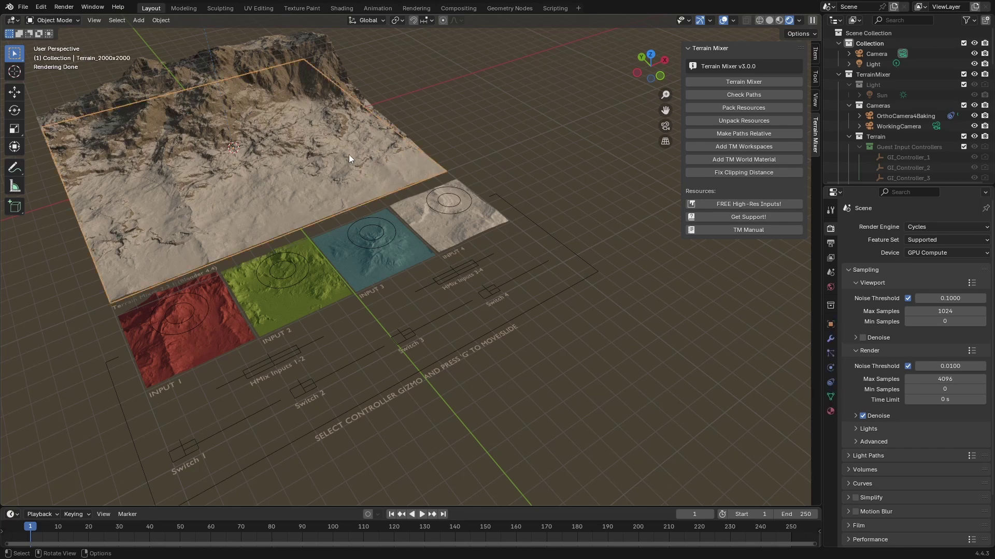
{"action": "left_click", "coordinate": [815, 57]}
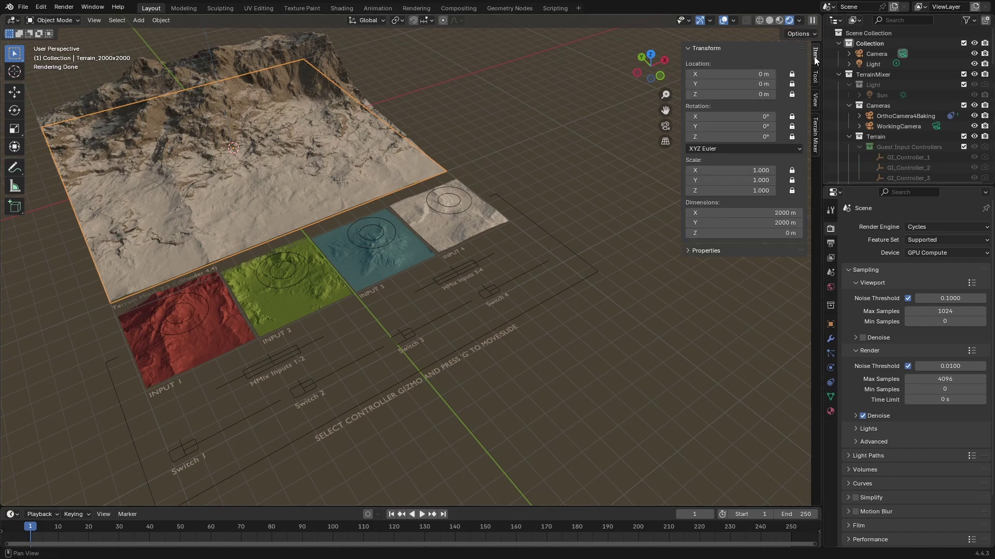
{"action": "left_click", "coordinate": [690, 48]}
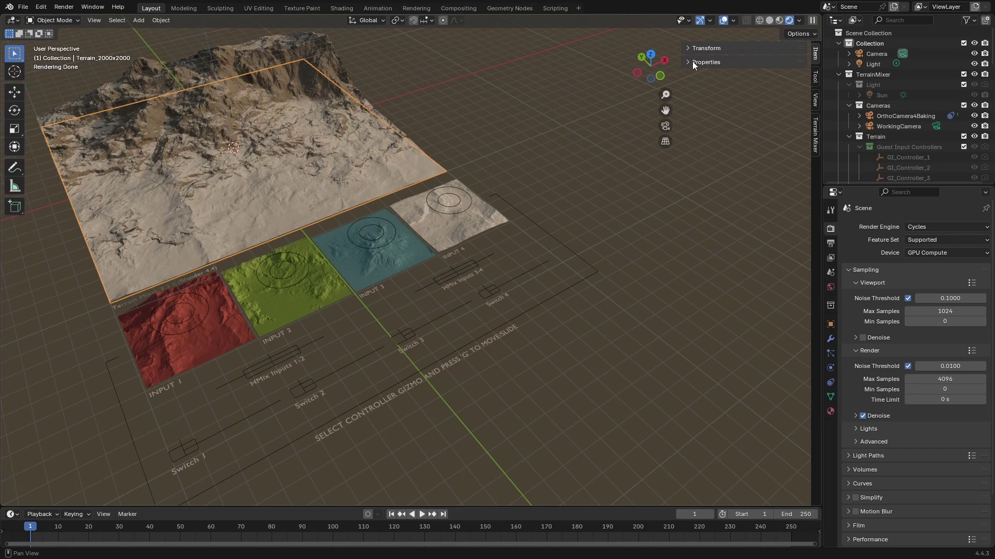
{"action": "left_click", "coordinate": [691, 62]}
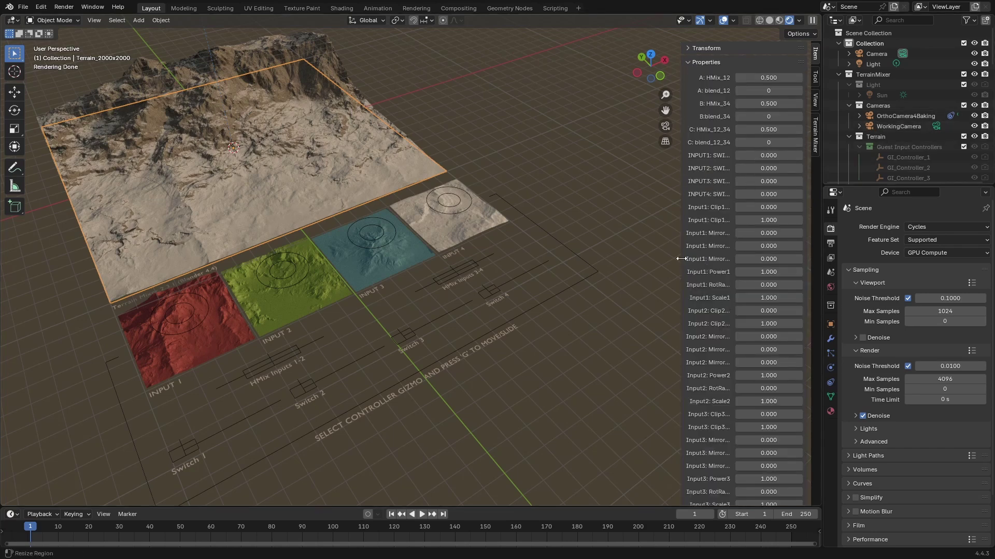
Step: Widen the sidebar, try other A: HMix_12 and C: HMix_12_34 values, then reset both to 0.500
{"action": "left_click_drag", "start_coordinate": [682, 259], "coordinate": [608, 257]}
{"action": "mouse_move", "coordinate": [736, 78]}
{"action": "left_mouse_down"}
{"action": "mouse_move", "coordinate": [772, 77]}
{"action": "mouse_move", "coordinate": [725, 77]}
{"action": "mouse_move", "coordinate": [753, 78]}
{"action": "left_mouse_up"}
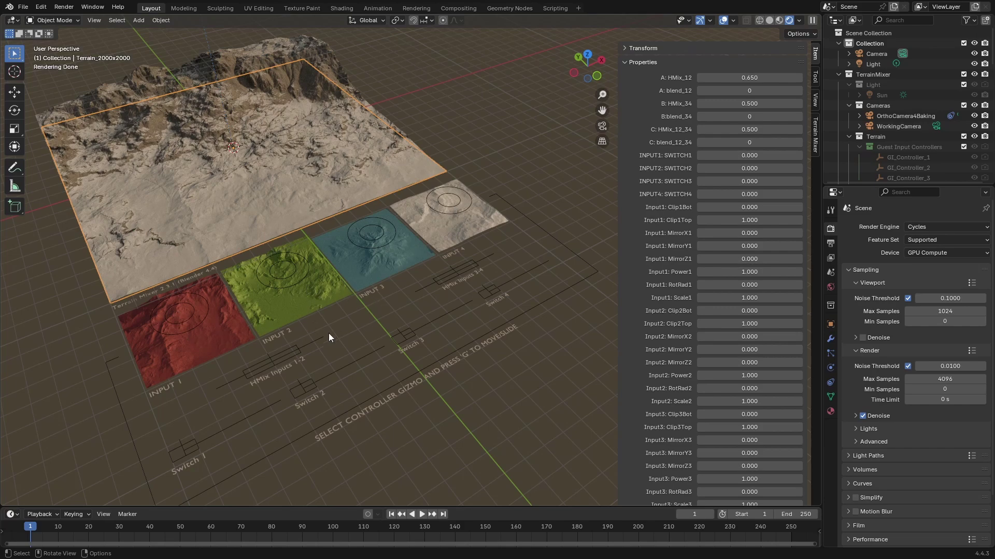
{"action": "left_click_drag", "start_coordinate": [749, 78], "coordinate": [695, 78]}
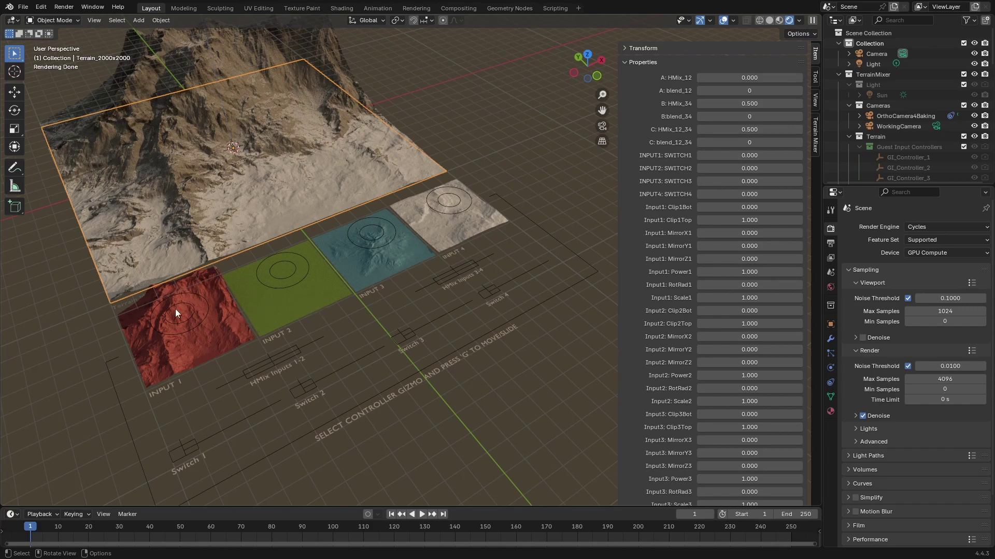
{"action": "left_click_drag", "start_coordinate": [751, 78], "coordinate": [787, 78]}
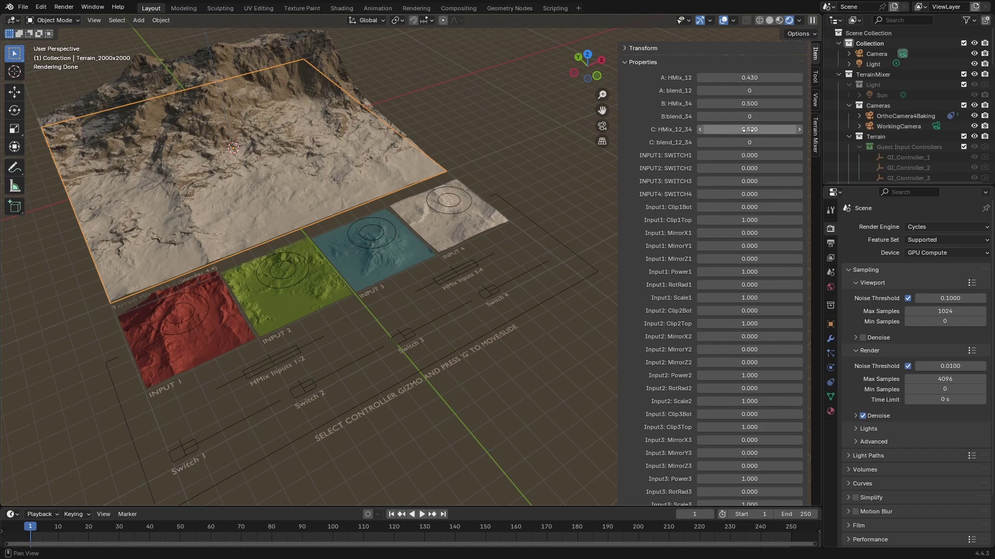
{"action": "mouse_move", "coordinate": [749, 129]}
{"action": "left_mouse_down"}
{"action": "mouse_move", "coordinate": [711, 130]}
{"action": "mouse_move", "coordinate": [789, 129]}
{"action": "mouse_move", "coordinate": [750, 130]}
{"action": "left_mouse_up"}
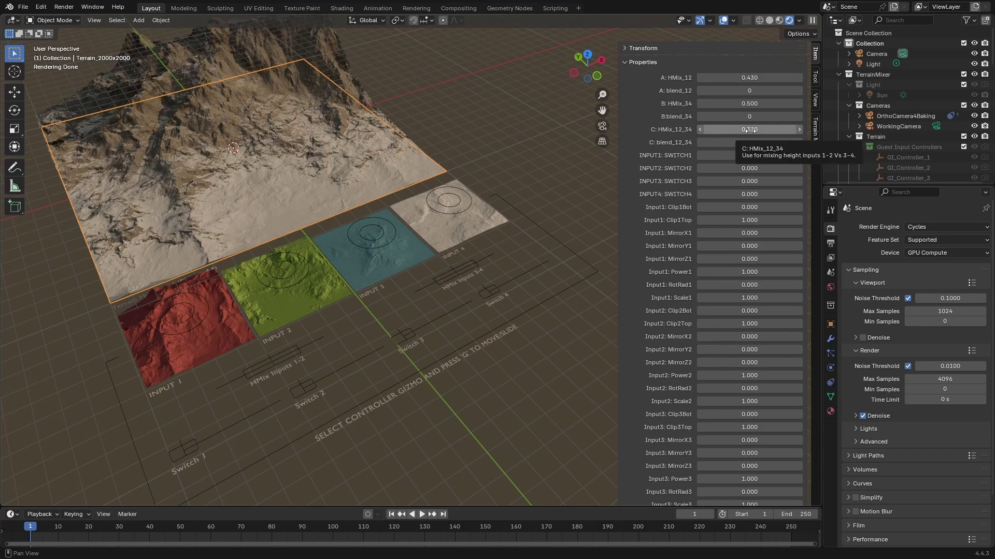
{"action": "left_click_drag", "start_coordinate": [750, 130], "coordinate": [772, 130]}
{"action": "left_click_drag", "start_coordinate": [756, 79], "coordinate": [772, 78]}
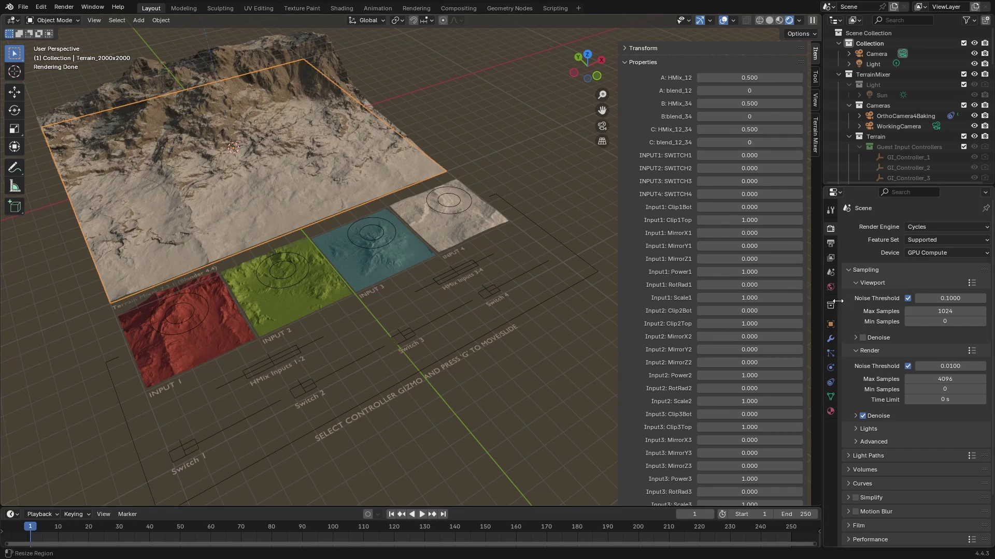
Step: Enable the InputControllers modifier in the viewport and expand its settings in a wider Properties editor
{"action": "left_click", "coordinate": [831, 337]}
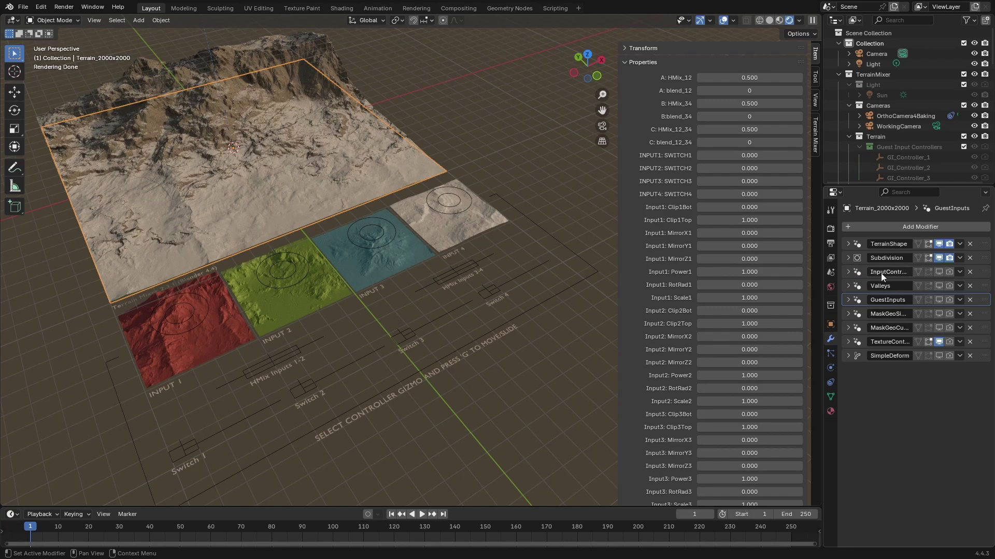
{"action": "left_click", "coordinate": [939, 272]}
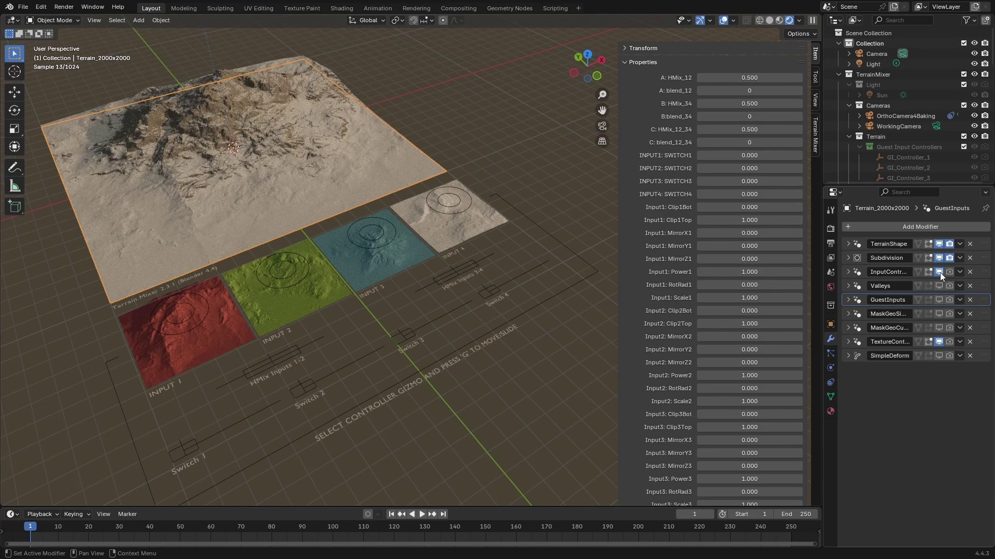
{"action": "left_click", "coordinate": [848, 272]}
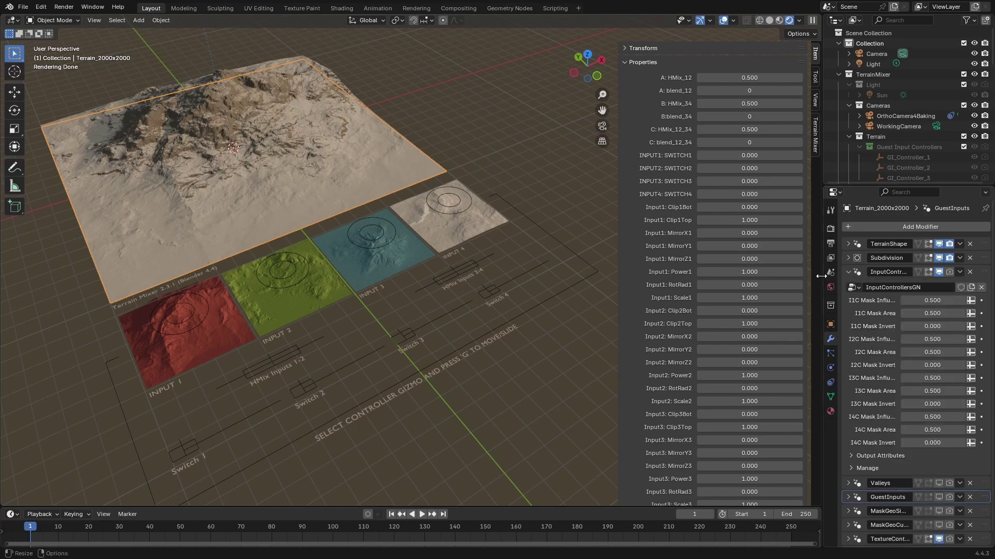
{"action": "left_click_drag", "start_coordinate": [822, 275], "coordinate": [791, 276]}
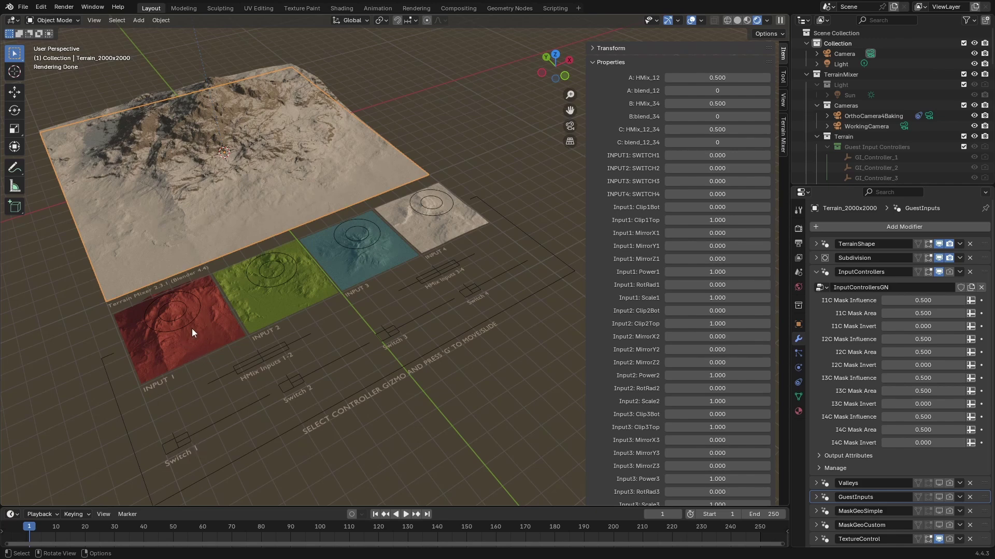
Step: Move the HMix Inputs 1-2 controller gizmo down and to the left
{"action": "left_click", "coordinate": [285, 351]}
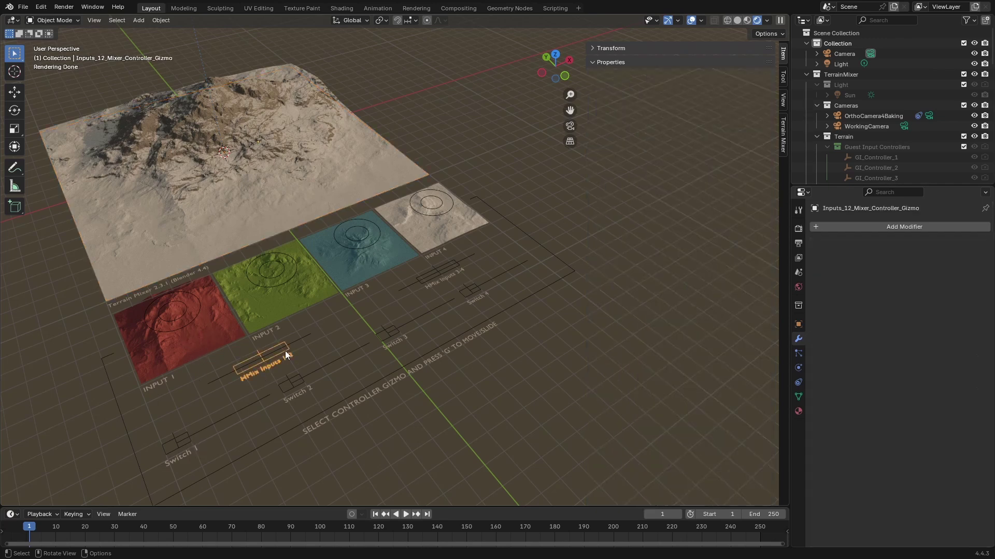
{"action": "key", "text": "g"}
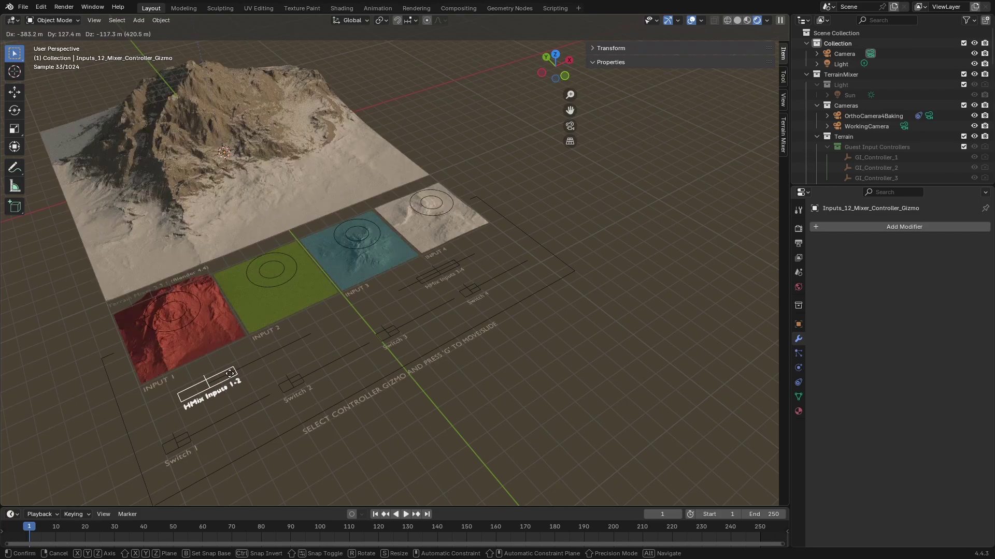
{"action": "left_click", "coordinate": [229, 373]}
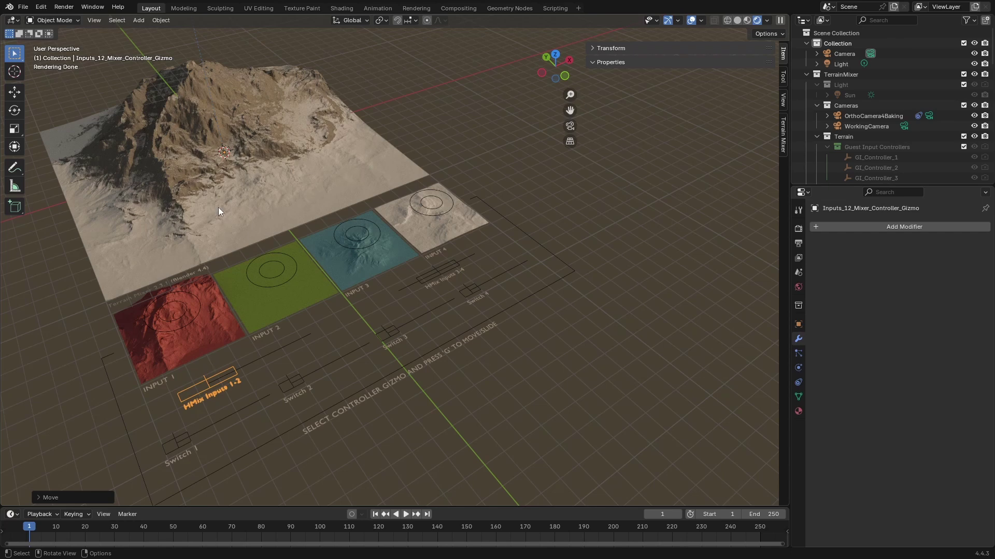
Step: Try moving the Switch 1 gizmo, then undo so it returns to its original corner
{"action": "left_click", "coordinate": [219, 395]}
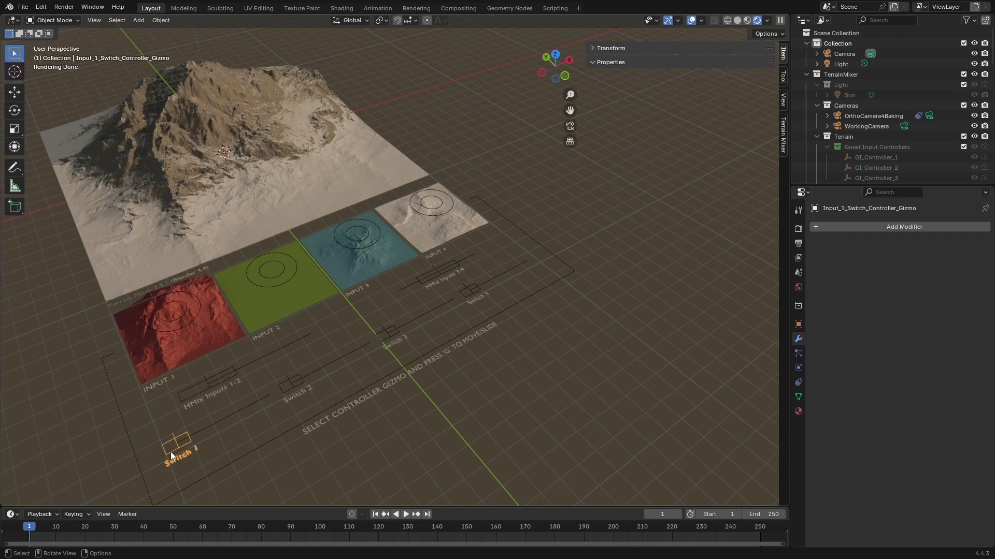
{"action": "key", "text": "g"}
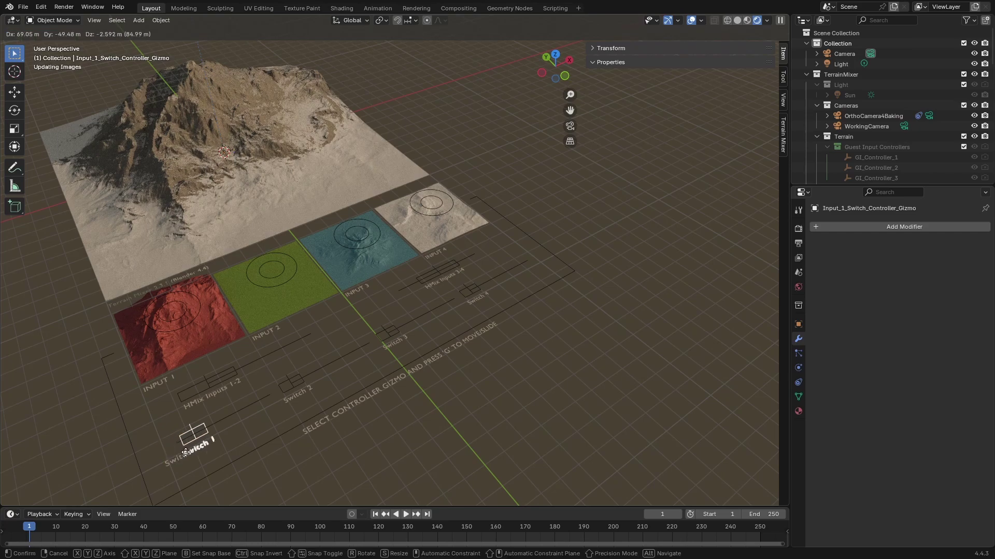
{"action": "left_click", "coordinate": [250, 438]}
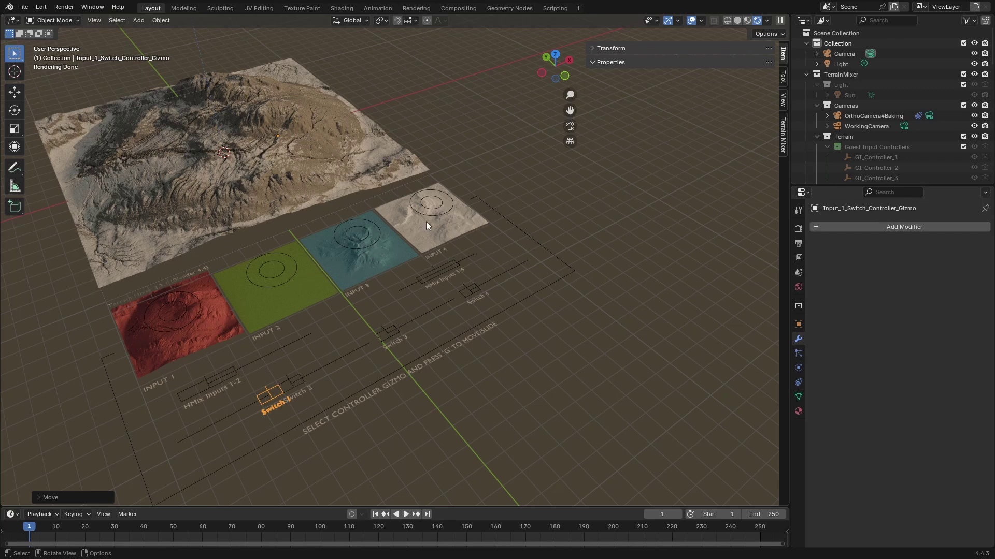
{"action": "key", "text": "g"}
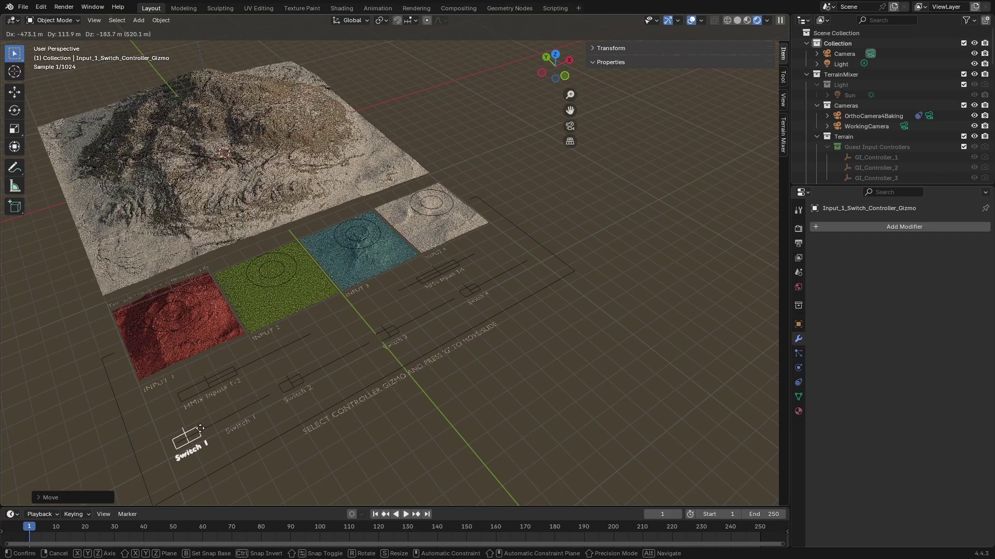
{"action": "left_click", "coordinate": [269, 396]}
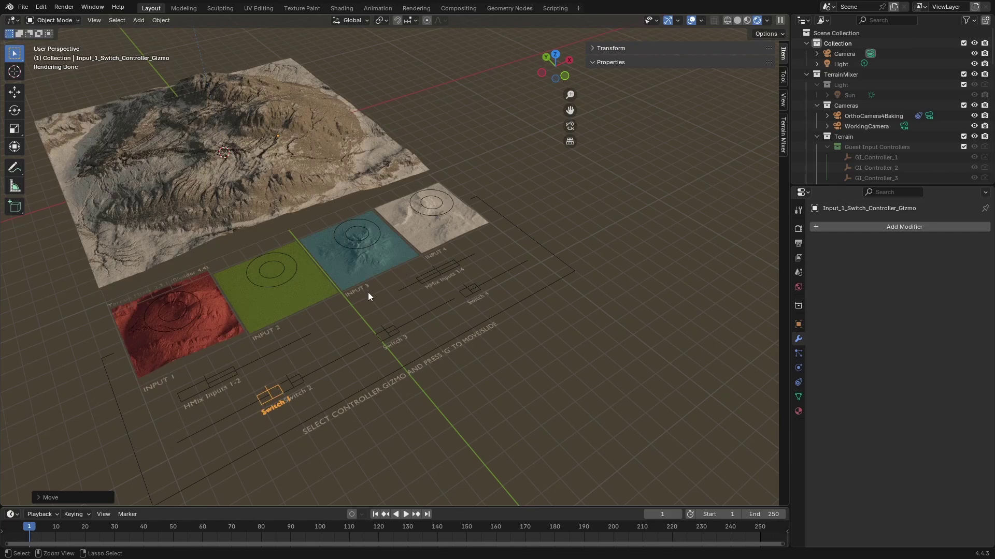
{"action": "key", "text": "ctrl+z"}
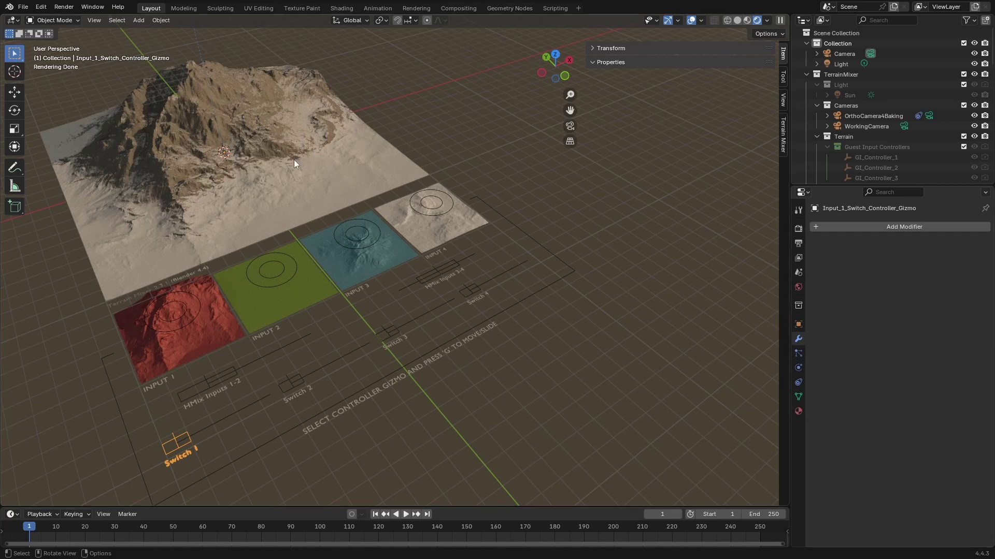
Step: Pin the Terrain_2000x2000 modifier stack and check it stays while selecting the INPUT 1 and 2 controllers
{"action": "left_click", "coordinate": [293, 159]}
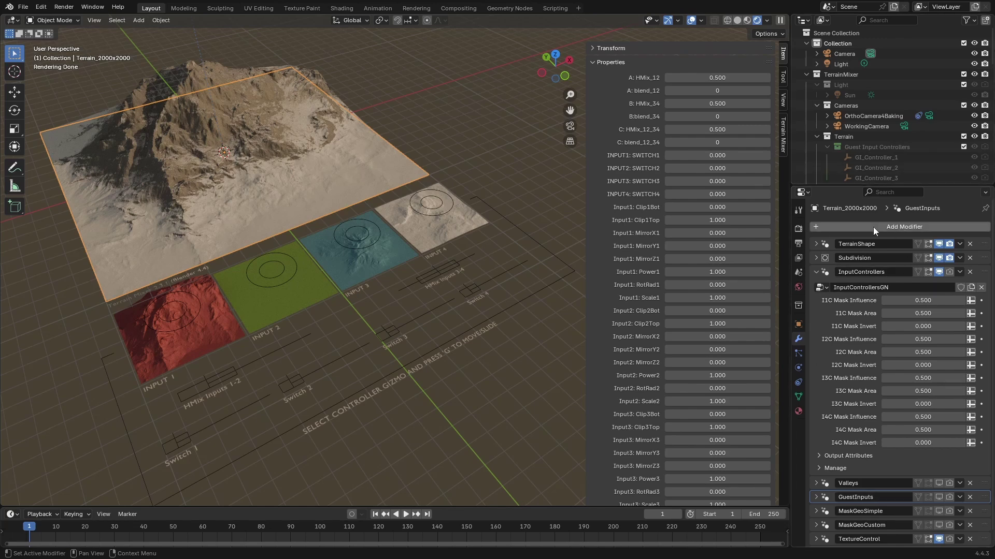
{"action": "left_click", "coordinate": [985, 209]}
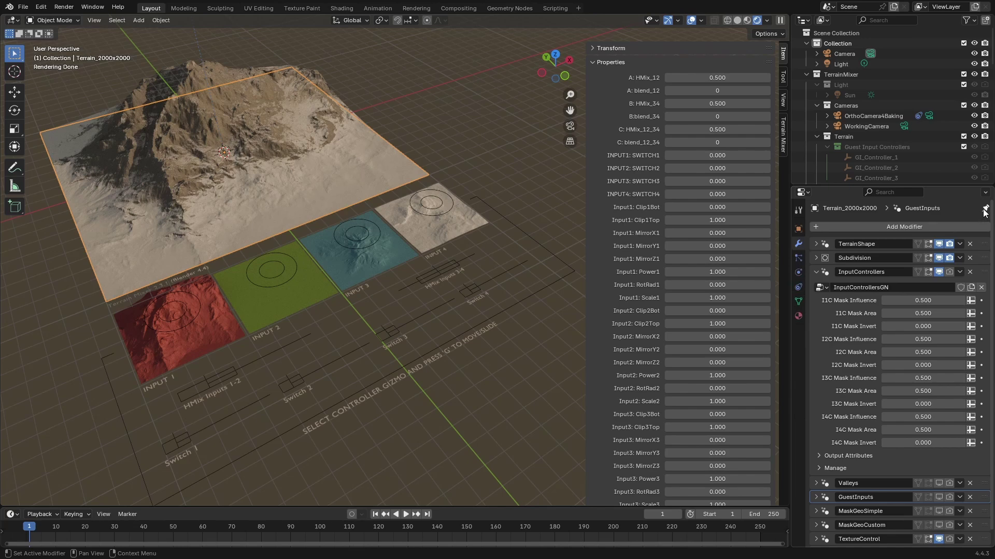
{"action": "left_click", "coordinate": [293, 280]}
{"action": "left_click", "coordinate": [188, 322]}
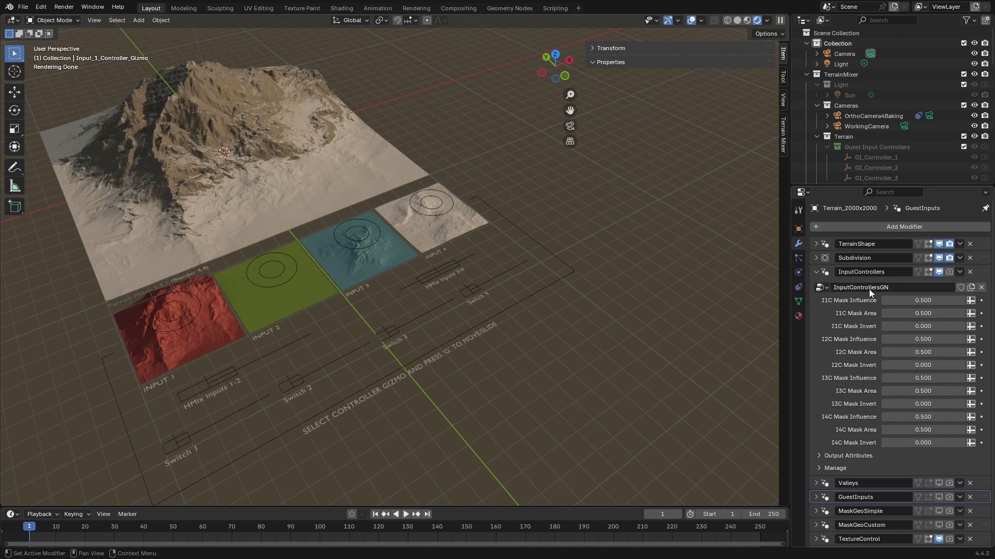
{"action": "left_click", "coordinate": [181, 158]}
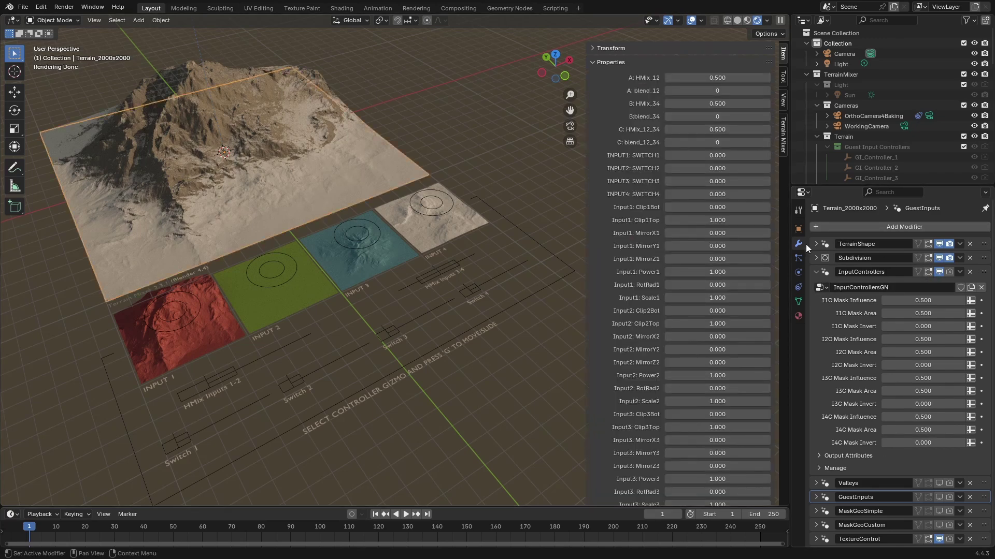
Step: Add the TerrainMixer, TerrainMixer+Nodes, TerrainMixer+GeoNodes and Terrain Baking workspaces from the Terrain Mixer panel
{"action": "left_click", "coordinate": [815, 271]}
{"action": "left_click", "coordinate": [782, 130]}
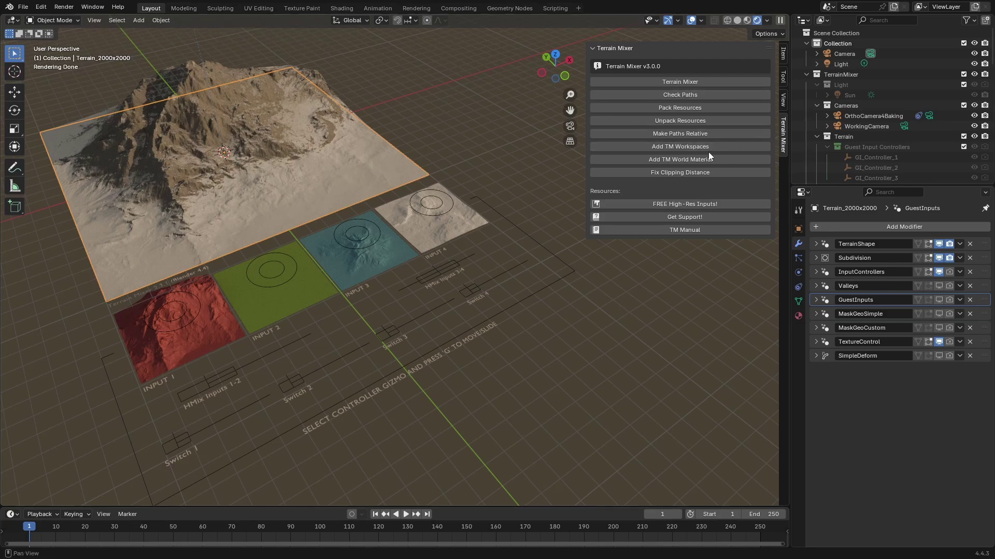
{"action": "left_click", "coordinate": [669, 147]}
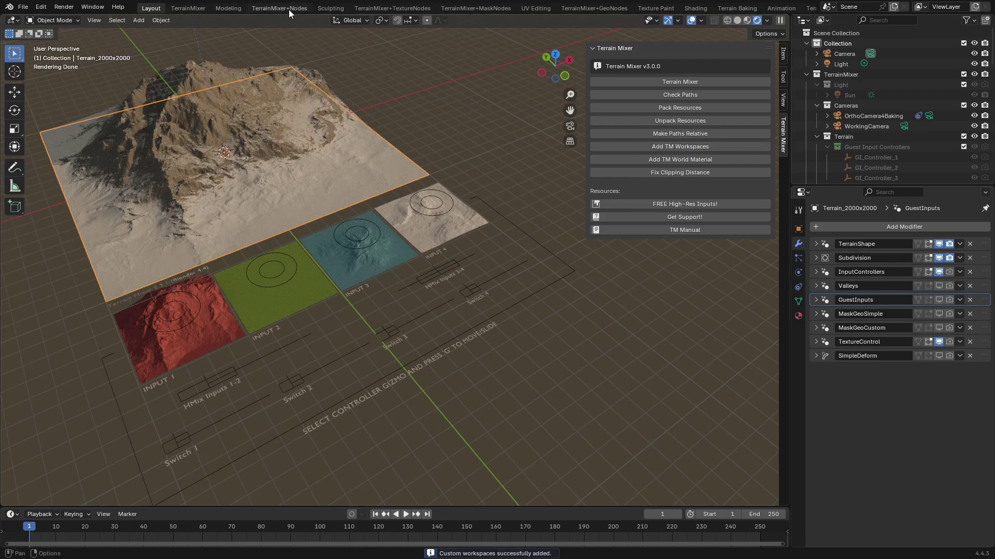
Step: In the TerrainMixer workspace, deselect the terrain plane and switch the viewport to Rendered shading
{"action": "left_click", "coordinate": [191, 9]}
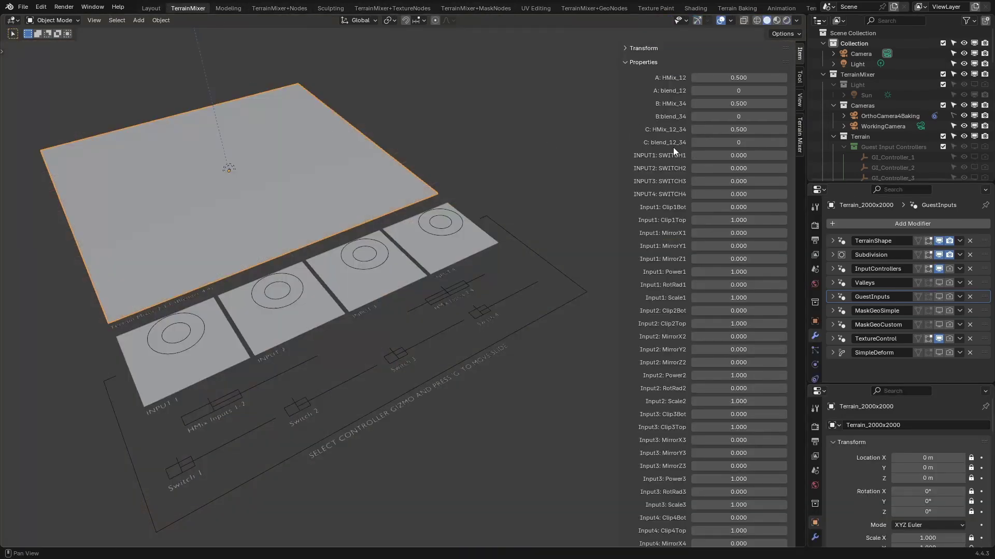
{"action": "left_click", "coordinate": [532, 182]}
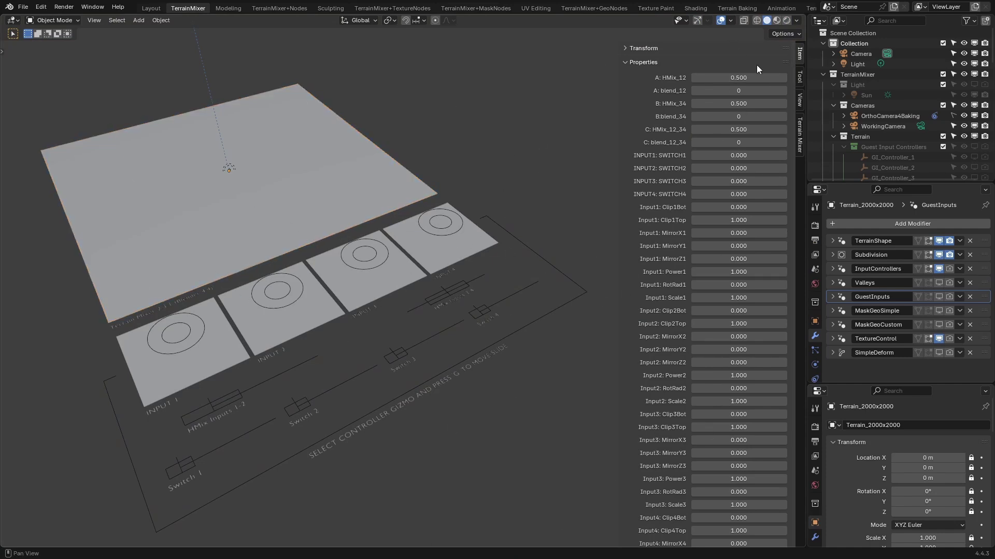
{"action": "left_click", "coordinate": [785, 21]}
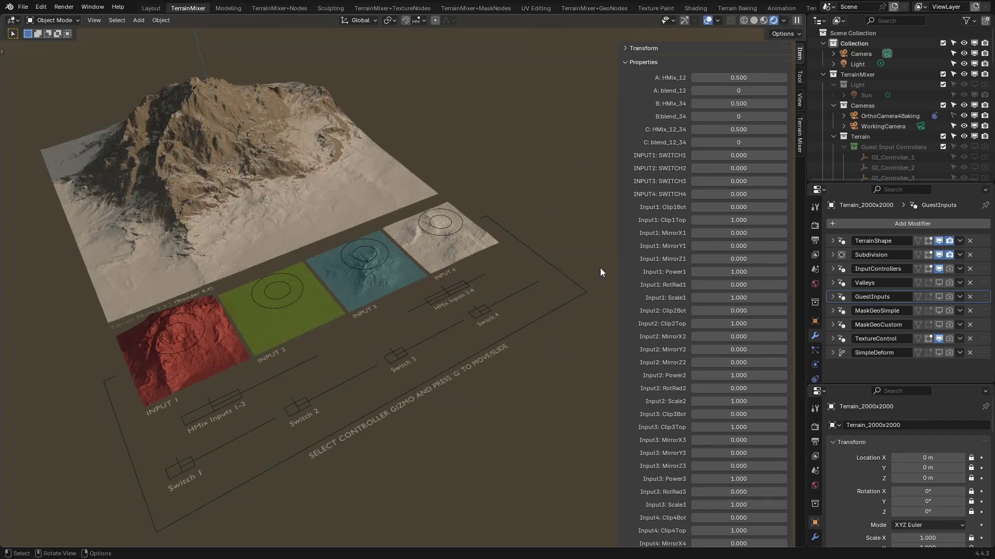
Step: Preview the TerrainMixer+Nodes and TerrainMixer+TextureNodes workspaces, then go back to Layout
{"action": "left_click", "coordinate": [271, 9]}
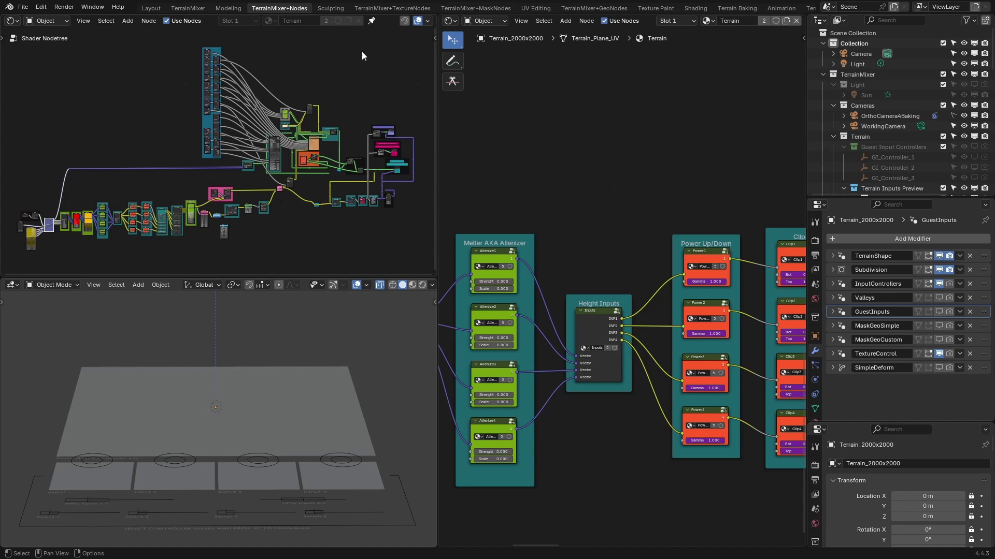
{"action": "left_click", "coordinate": [400, 12]}
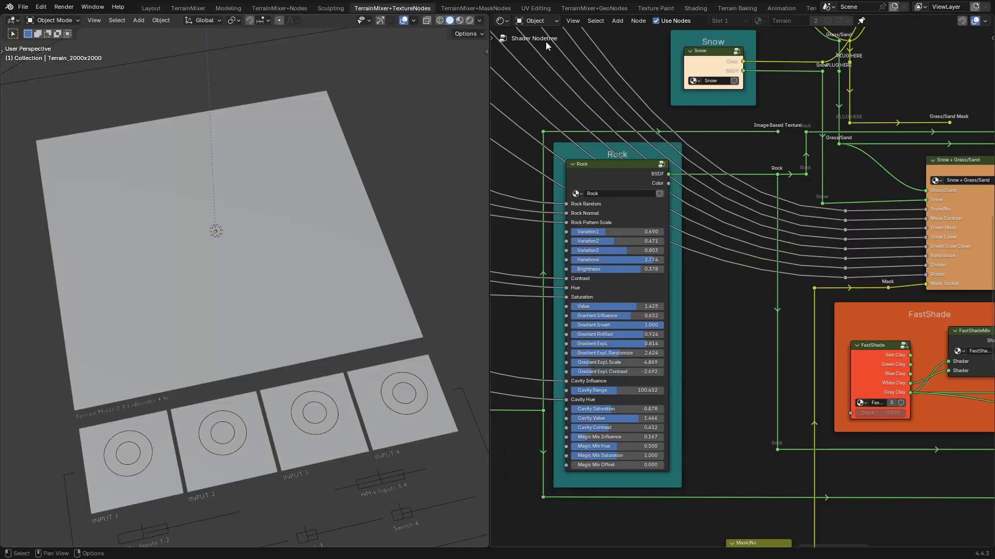
{"action": "left_click", "coordinate": [157, 9]}
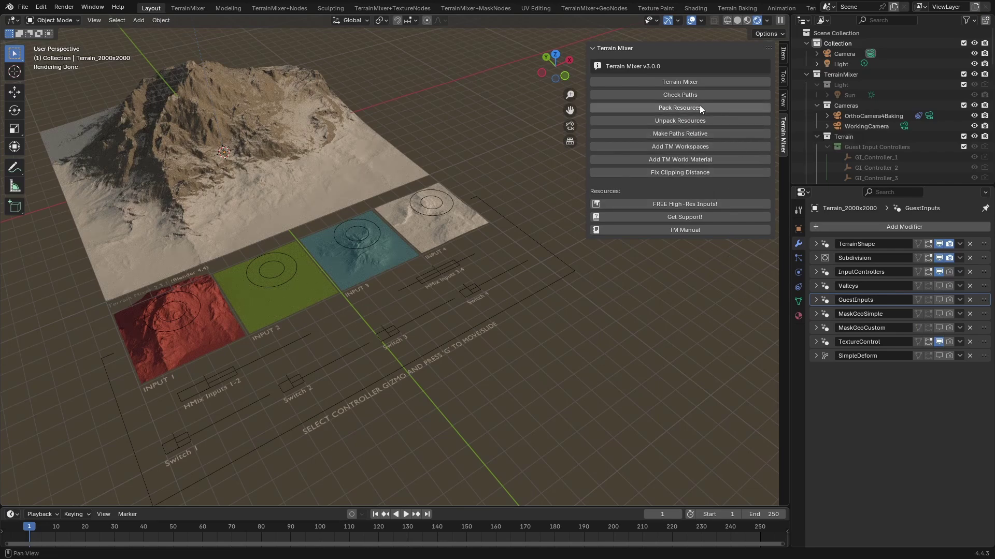
Step: Save the project as TM_Practice_1.blend in the Packed_Addon_Testing folder
{"action": "left_click", "coordinate": [29, 10]}
{"action": "left_click", "coordinate": [65, 86]}
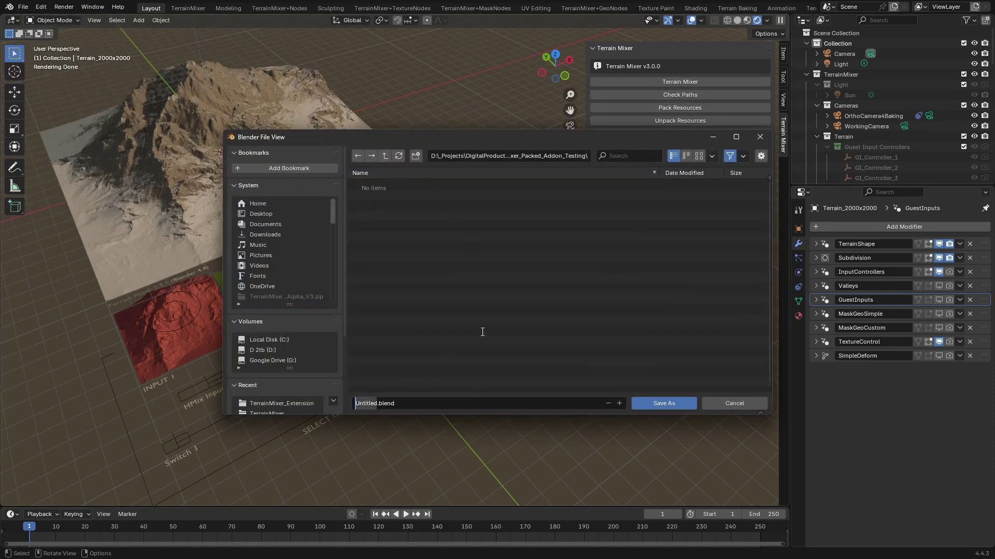
{"action": "type", "text": "TM_Practice_1"}
{"action": "left_click", "coordinate": [657, 403]}
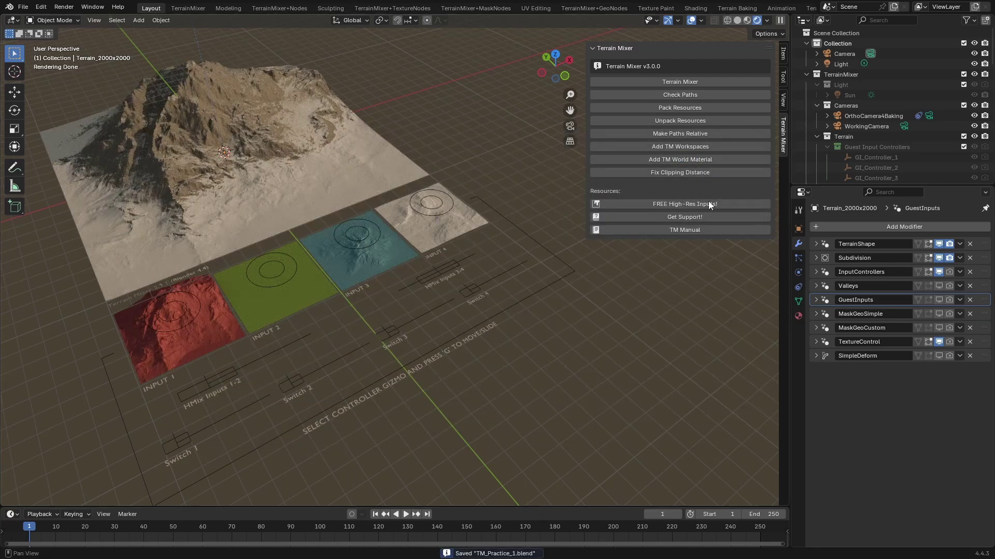
Step: Pack Terrain Mixer's external resources into the blend file, then unpack them again
{"action": "left_click", "coordinate": [674, 109]}
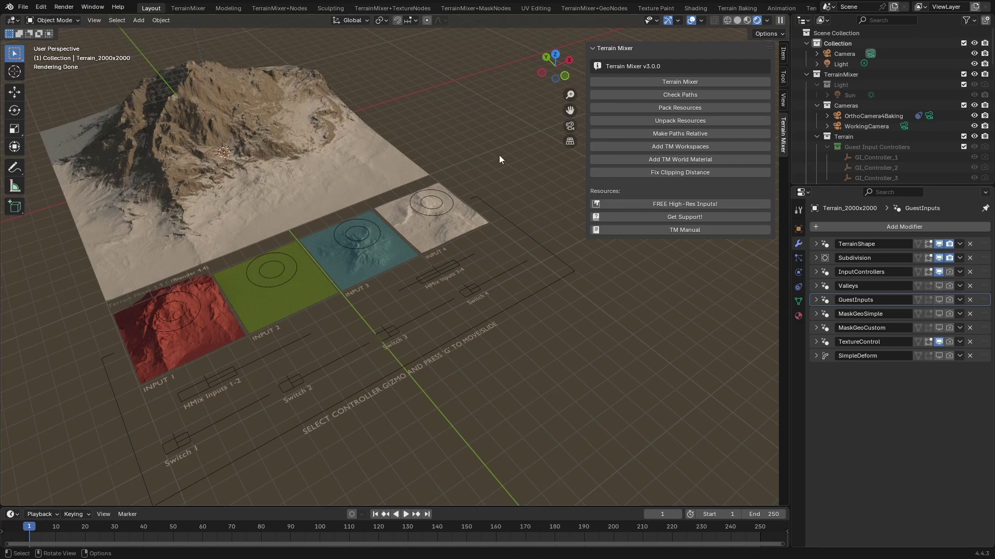
{"action": "left_click", "coordinate": [671, 121]}
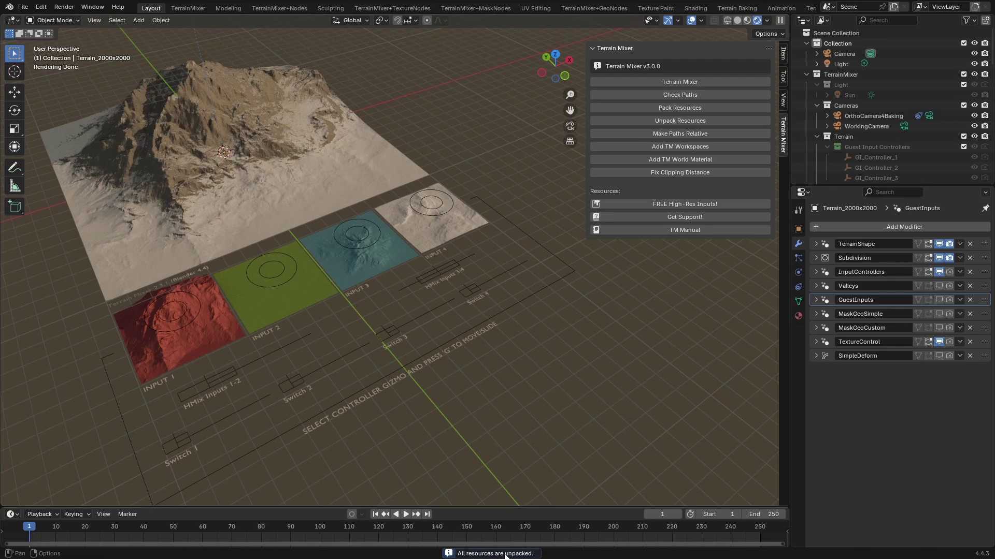
Step: Inspect the textures folder in File Explorer holding 14 unpacked EXR, JPG and PNG images, then close it
{"action": "key", "text": "super"}
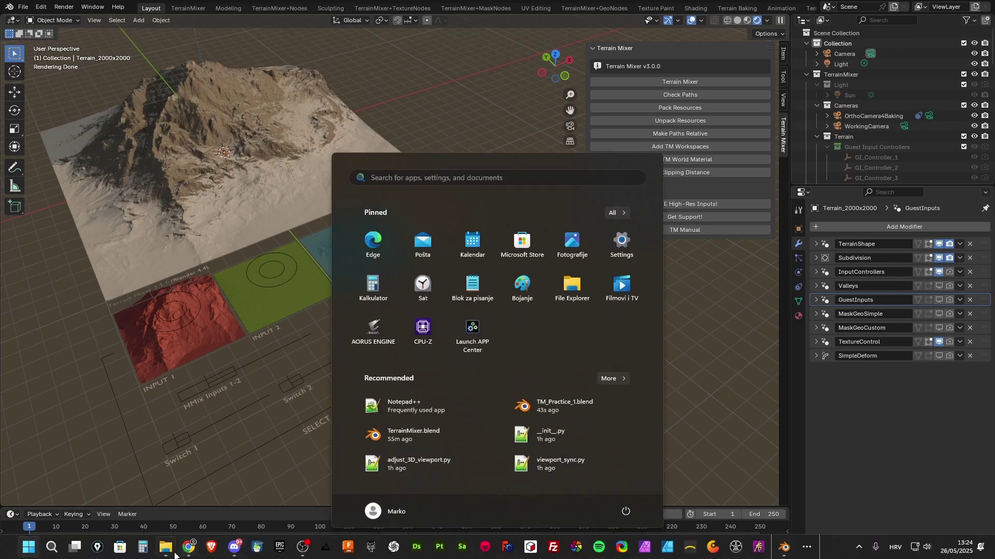
{"action": "left_click", "coordinate": [173, 555]}
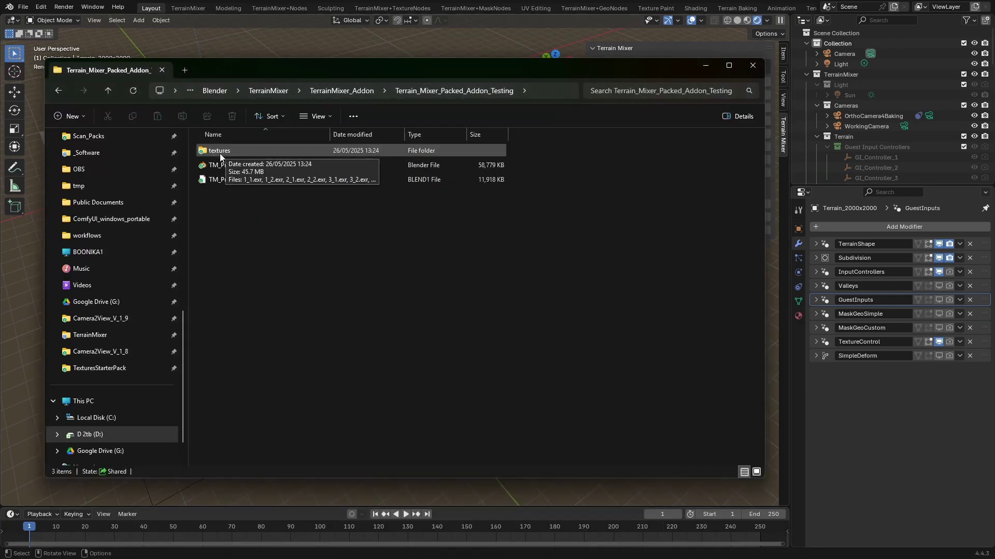
{"action": "double_click", "coordinate": [220, 151]}
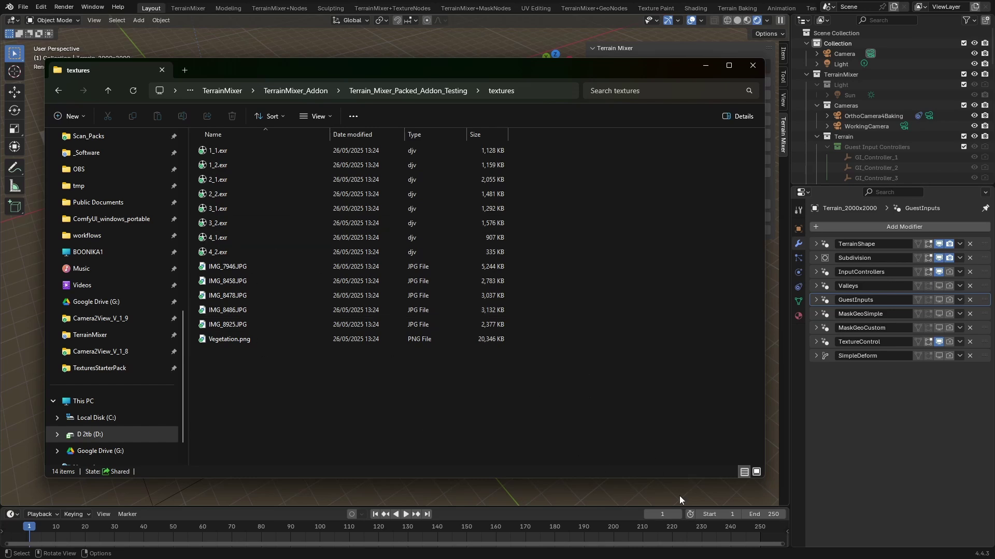
{"action": "left_click", "coordinate": [932, 444]}
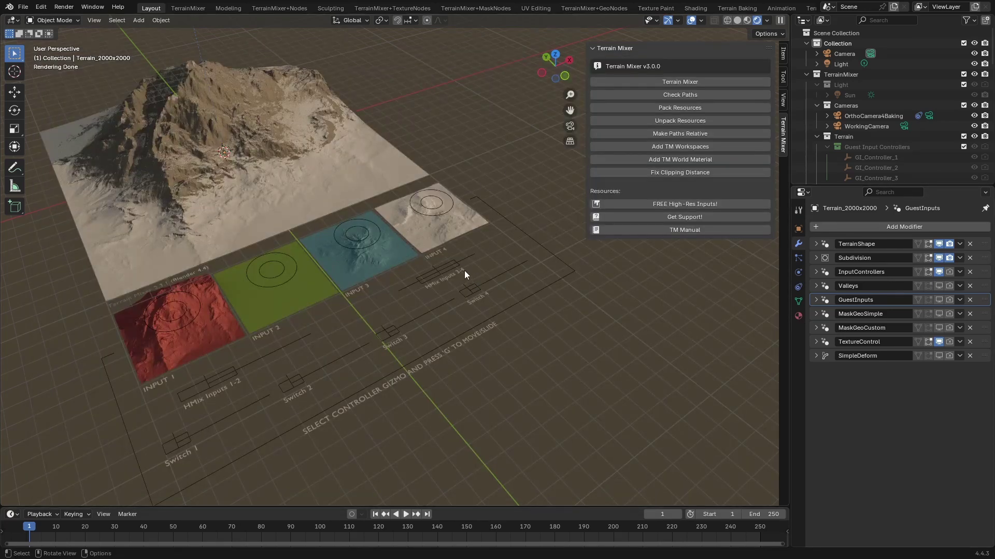